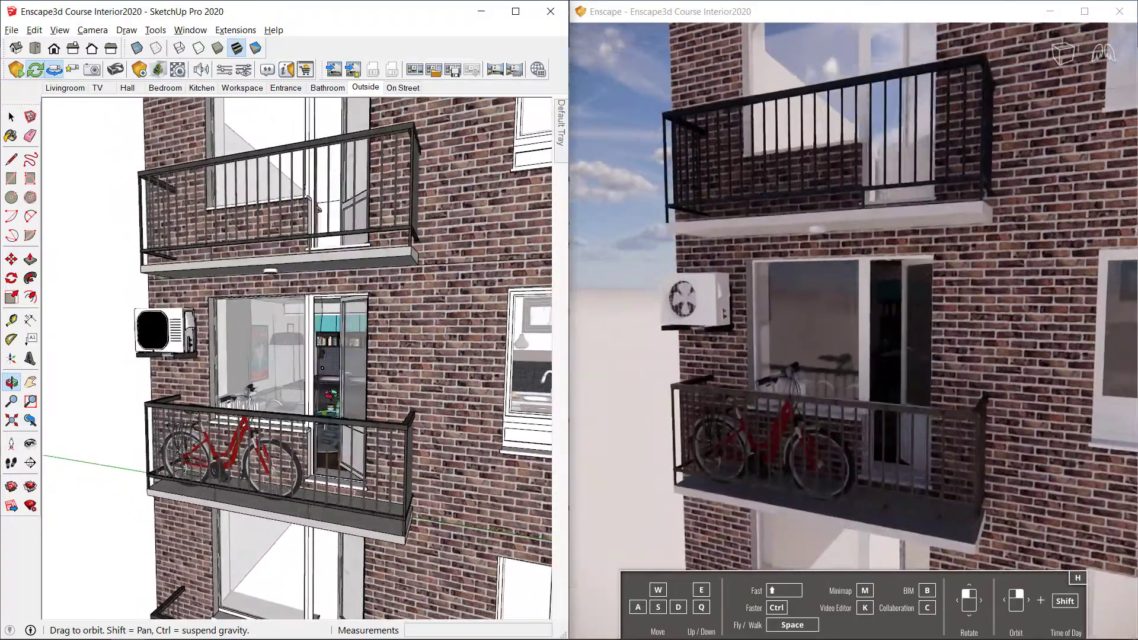
Orbit the balcony facade model and turn off view synchronization with the Enscape render
{"action": "key", "text": "space"}
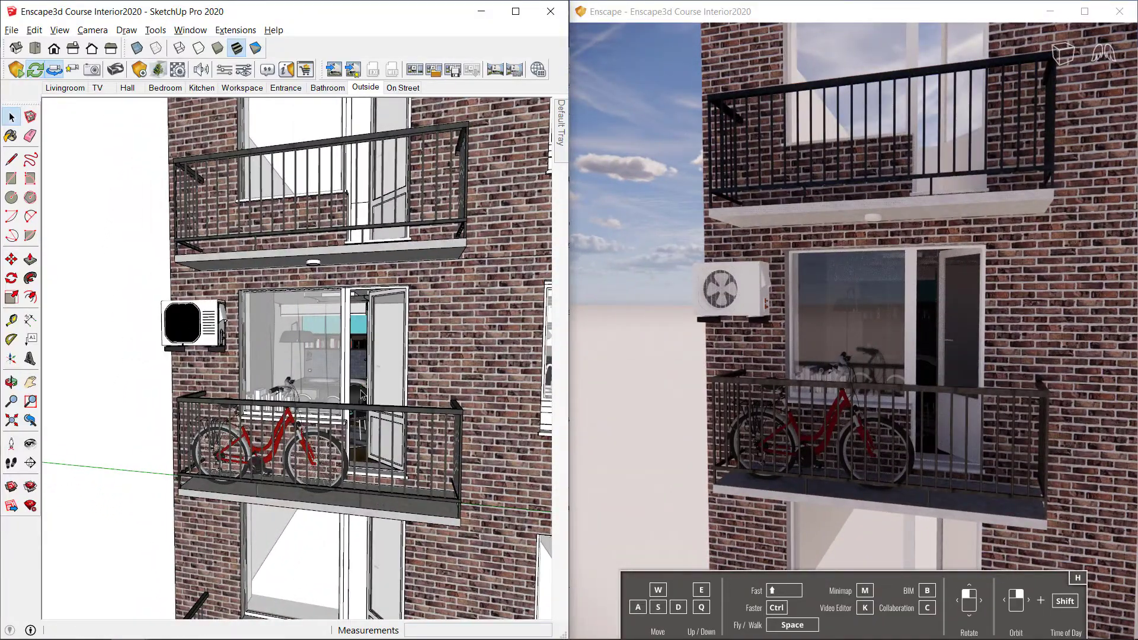
{"action": "key", "text": "o"}
{"action": "mouse_move", "coordinate": [364, 384]}
{"action": "left_mouse_down"}
{"action": "mouse_move", "coordinate": [254, 368]}
{"action": "mouse_move", "coordinate": [346, 373]}
{"action": "left_mouse_up"}
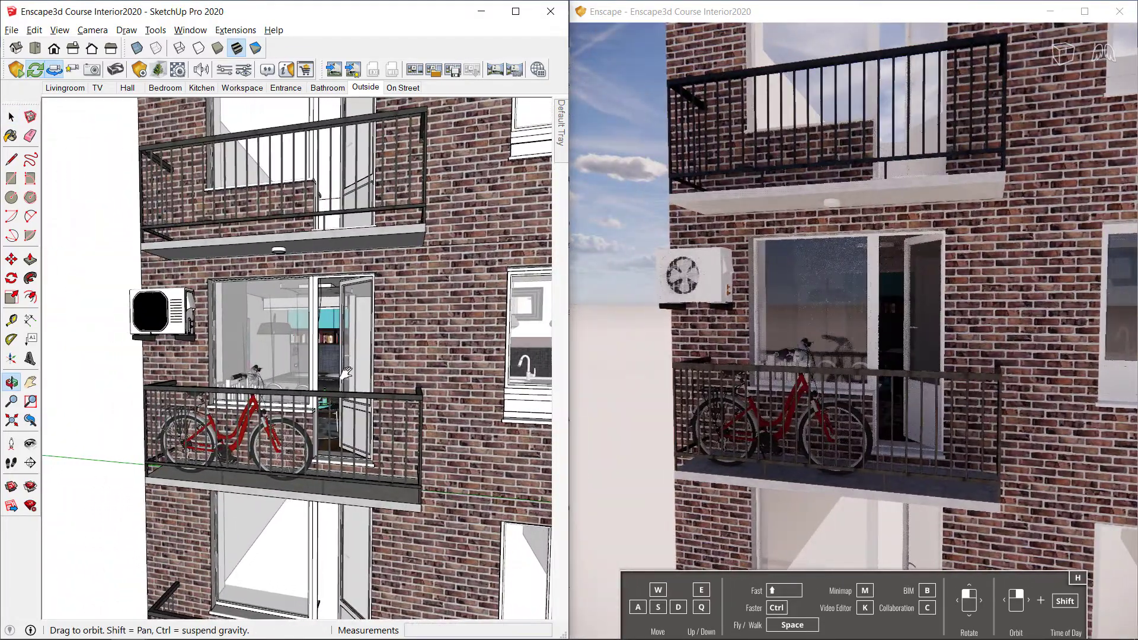
{"action": "key", "text": "space"}
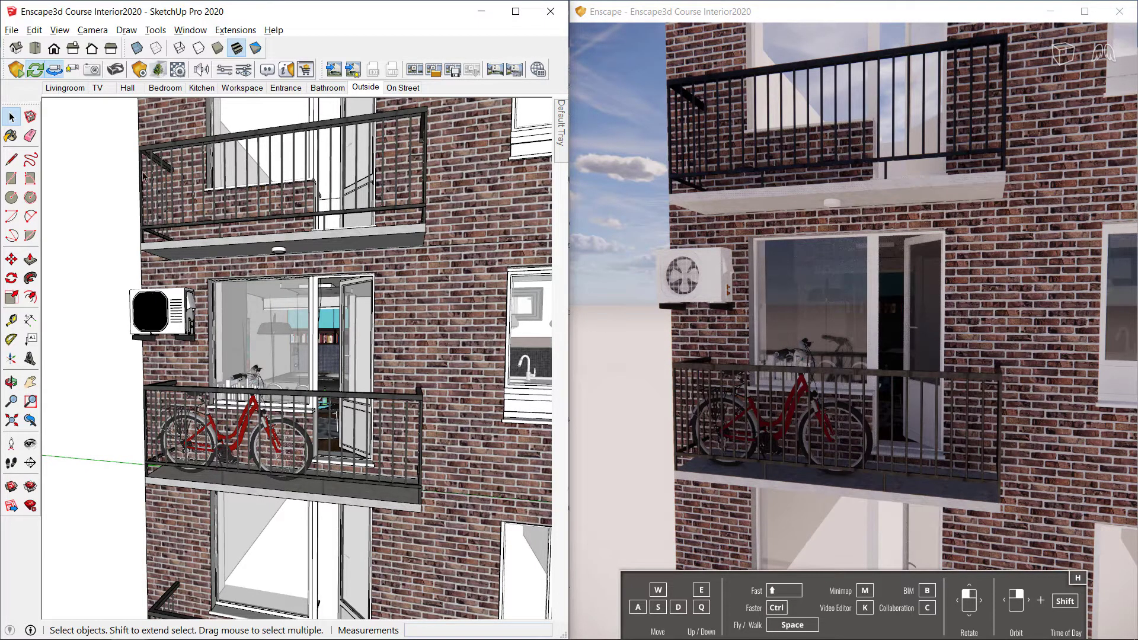
{"action": "left_click", "coordinate": [59, 70]}
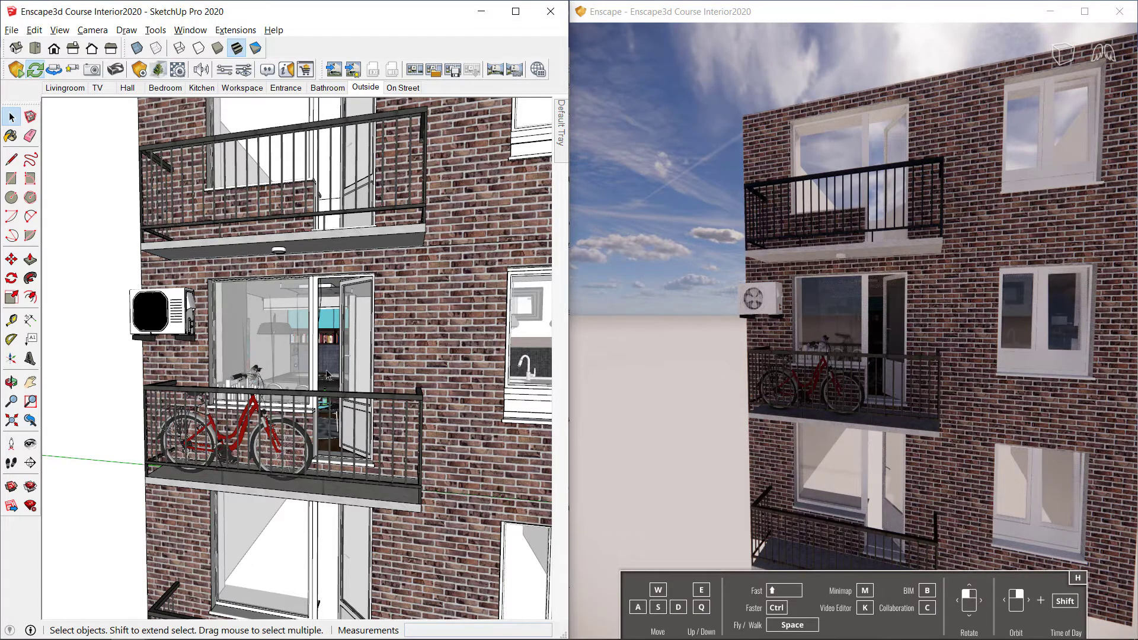
Zoom the SketchUp view into the apartment and back out to the balcony facade, independently of the render
{"action": "scroll", "coordinate": [324, 361], "scroll_direction": "up", "scroll_amount": 5}
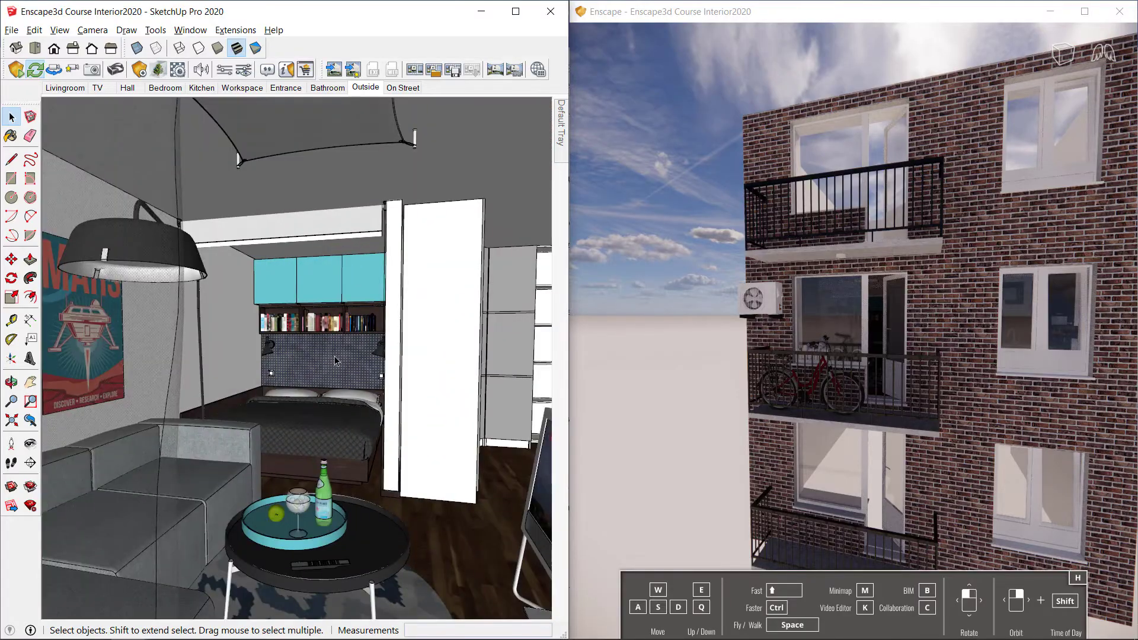
{"action": "scroll", "coordinate": [334, 356], "scroll_direction": "down", "scroll_amount": 5}
{"action": "mouse_move", "coordinate": [334, 356]}
{"action": "middle_mouse_down"}
{"action": "mouse_move", "coordinate": [364, 322]}
{"action": "mouse_move", "coordinate": [311, 373]}
{"action": "mouse_move", "coordinate": [348, 359]}
{"action": "middle_mouse_up"}
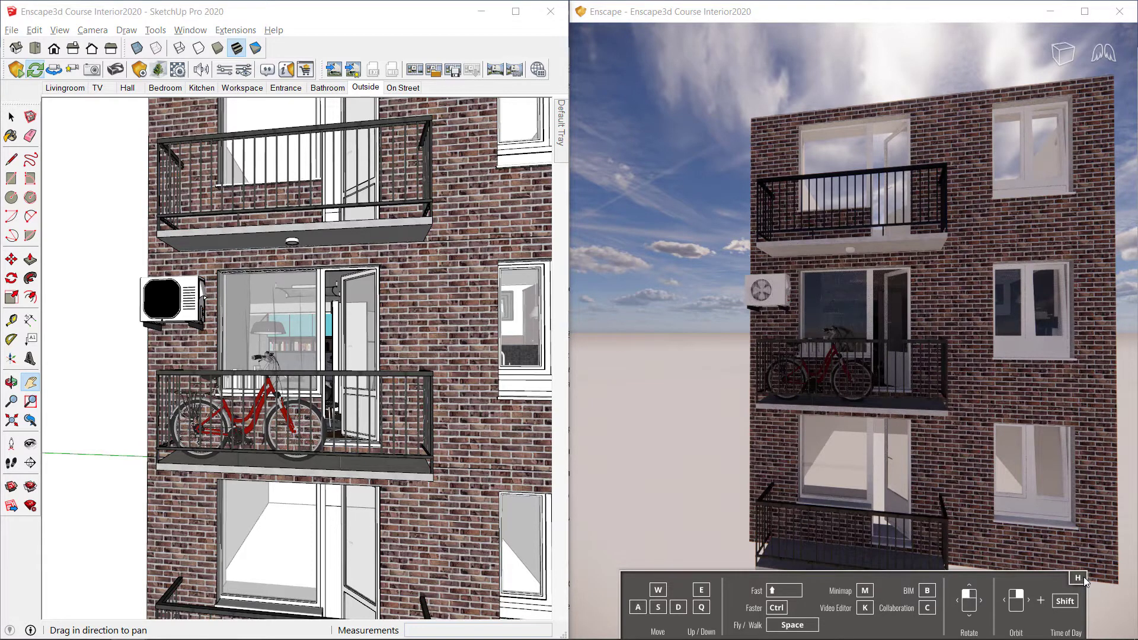
Switch to the Enscape window, hide its navigation help panel and show it again
{"action": "left_click", "coordinate": [1083, 577]}
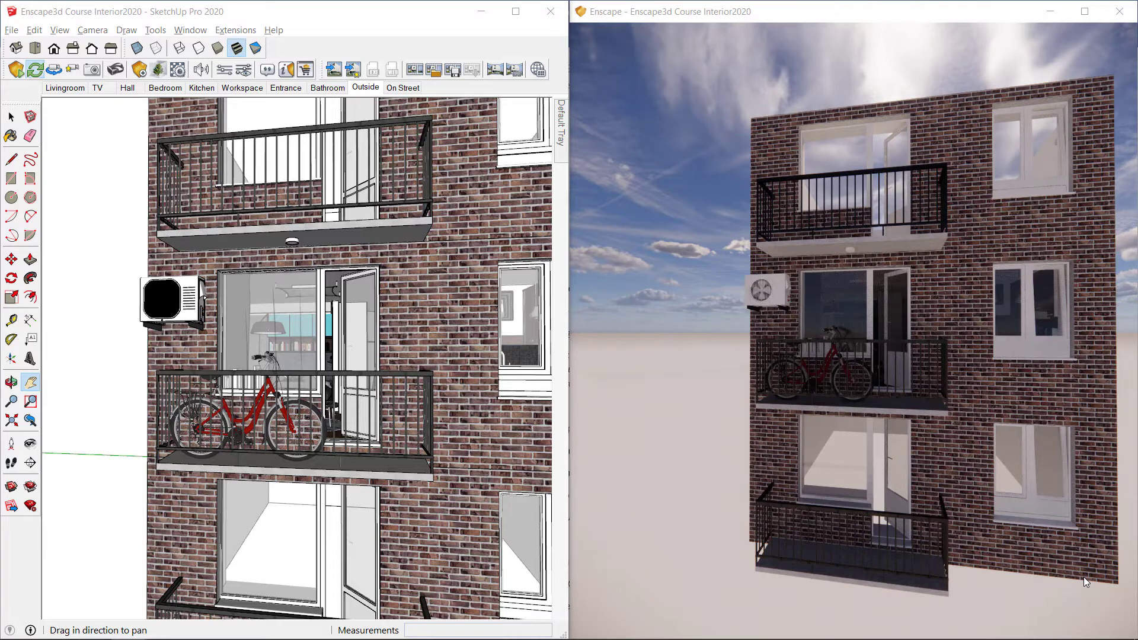
{"action": "key", "text": "h"}
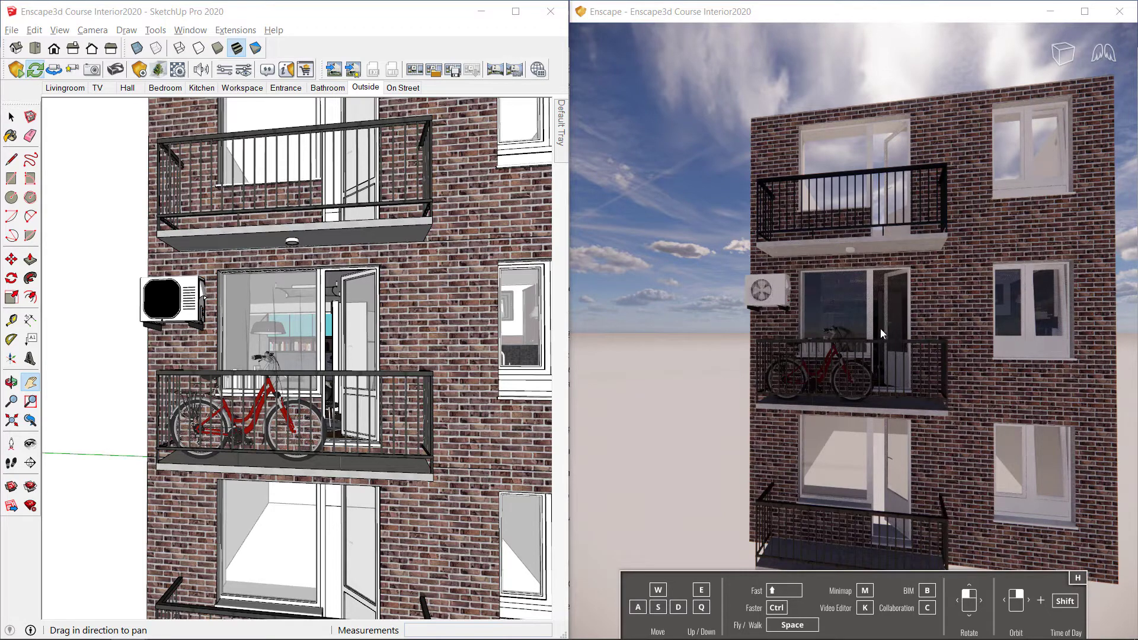
Fly the render camera through the balcony window into the living room and rotate the view to the TV and clock wall
{"action": "scroll", "coordinate": [878, 334], "scroll_direction": "up", "scroll_amount": 5}
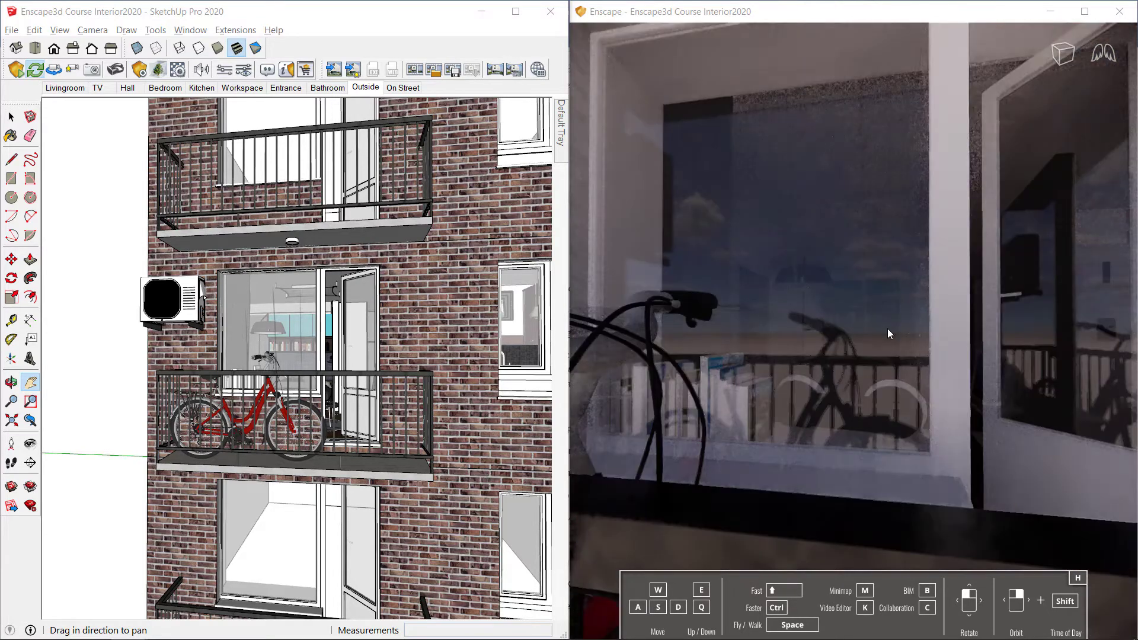
{"action": "key", "text": "w"}
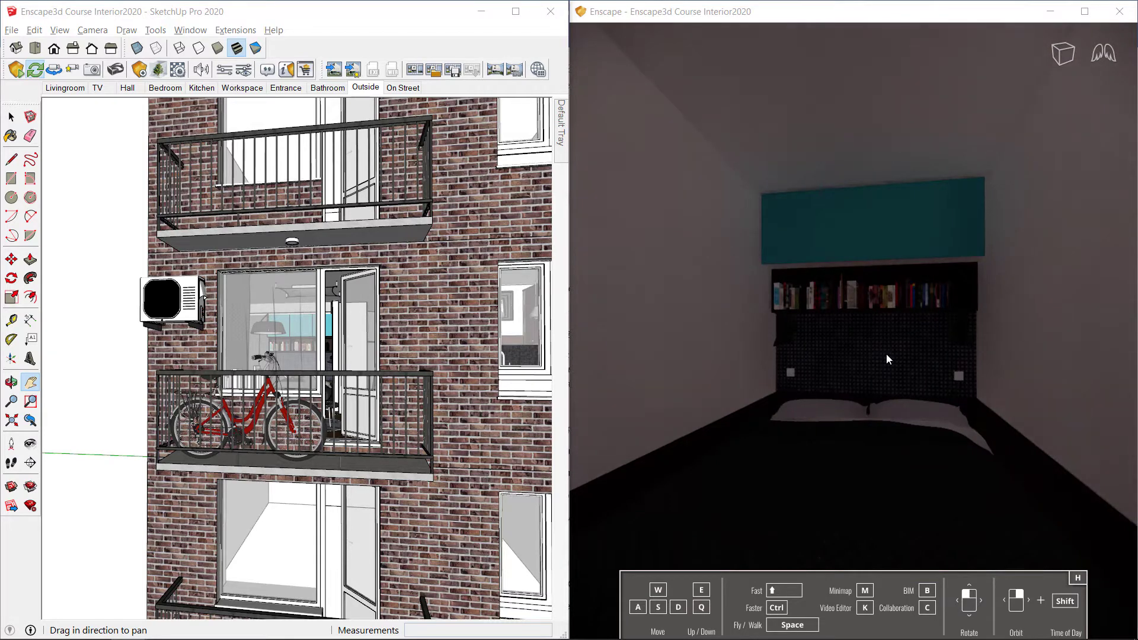
{"action": "scroll", "coordinate": [865, 377], "scroll_direction": "down", "scroll_amount": 2}
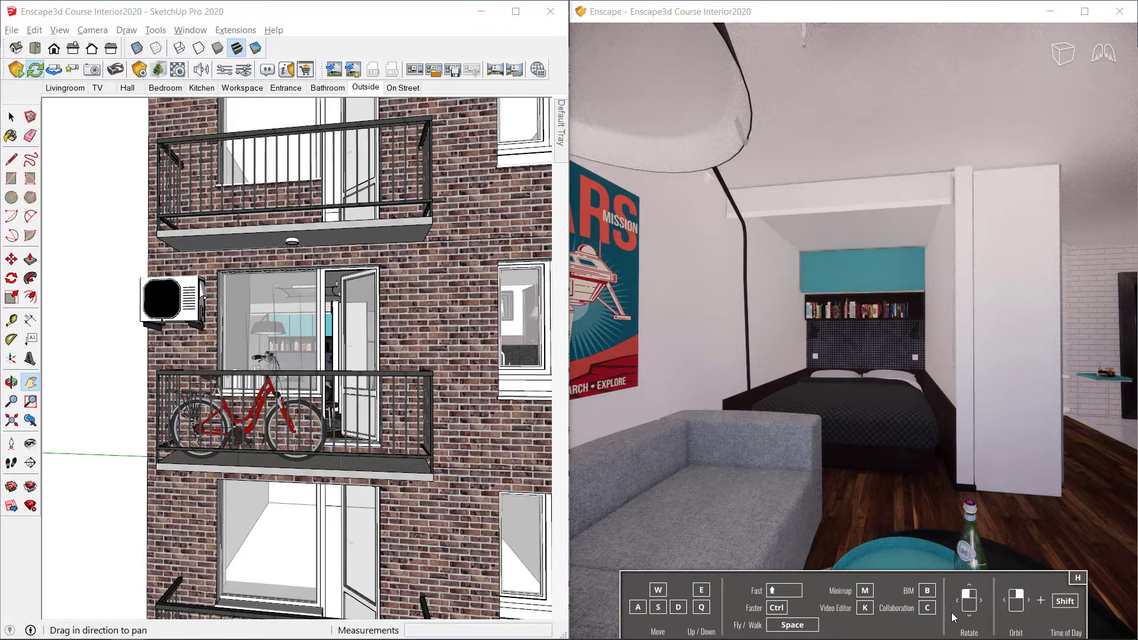
{"action": "mouse_move", "coordinate": [849, 366]}
{"action": "left_mouse_down"}
{"action": "mouse_move", "coordinate": [943, 316]}
{"action": "mouse_move", "coordinate": [1013, 307]}
{"action": "left_mouse_up"}
{"action": "left_click_drag", "start_coordinate": [755, 403], "coordinate": [783, 391]}
{"action": "mouse_move", "coordinate": [978, 299]}
{"action": "left_mouse_down"}
{"action": "mouse_move", "coordinate": [1049, 280]}
{"action": "mouse_move", "coordinate": [1066, 317]}
{"action": "mouse_move", "coordinate": [1052, 308]}
{"action": "left_mouse_up"}
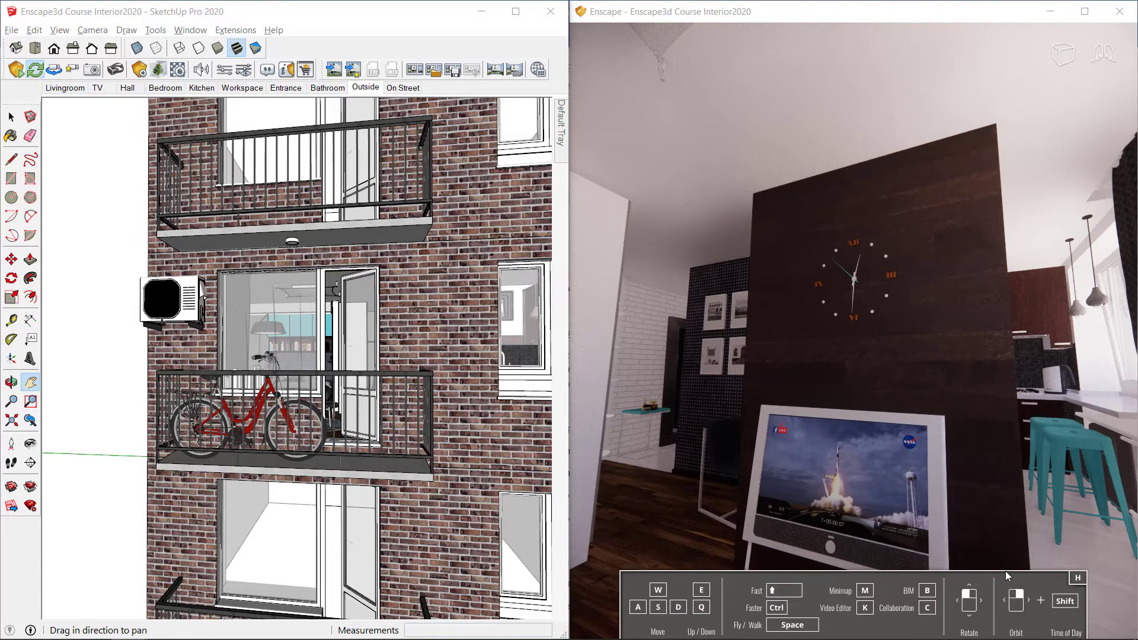
Orbit the render view around the clock wall and adjust the scene's time of day
{"action": "mouse_move", "coordinate": [853, 278]}
{"action": "right_mouse_down"}
{"action": "mouse_move", "coordinate": [978, 288]}
{"action": "mouse_move", "coordinate": [892, 283]}
{"action": "mouse_move", "coordinate": [960, 288]}
{"action": "right_mouse_up"}
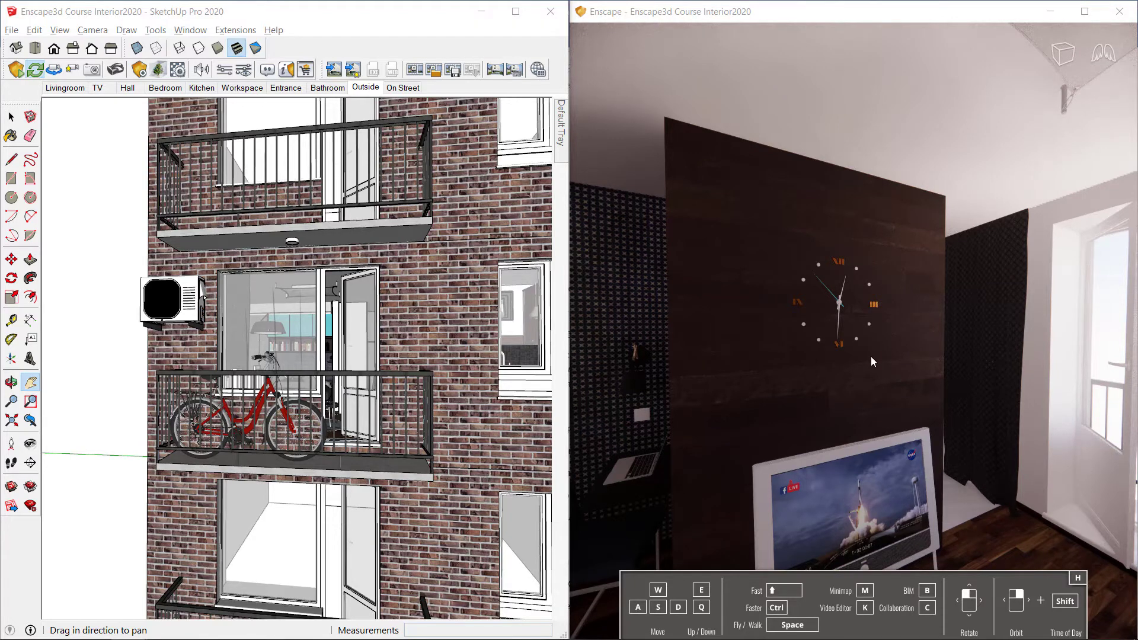
{"action": "right_click_drag", "start_coordinate": [872, 362], "coordinate": [902, 362], "text": "shift"}
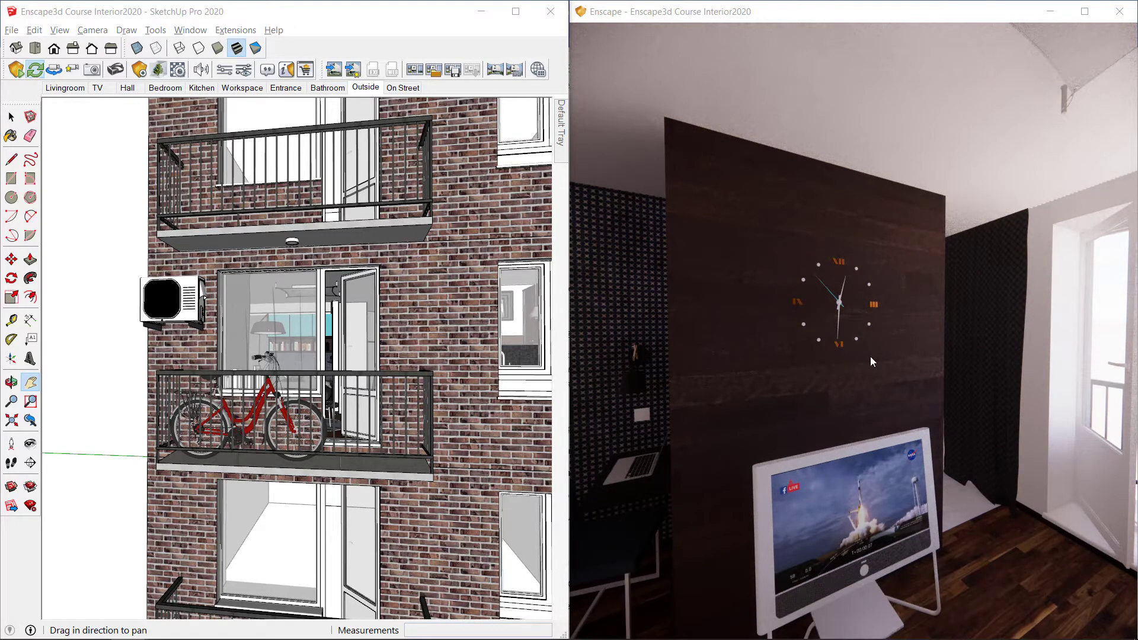
{"action": "mouse_move", "coordinate": [869, 356]}
{"action": "right_mouse_down", "text": "shift"}
{"action": "mouse_move", "coordinate": [907, 356]}
{"action": "mouse_move", "coordinate": [884, 357]}
{"action": "right_mouse_up", "text": "shift"}
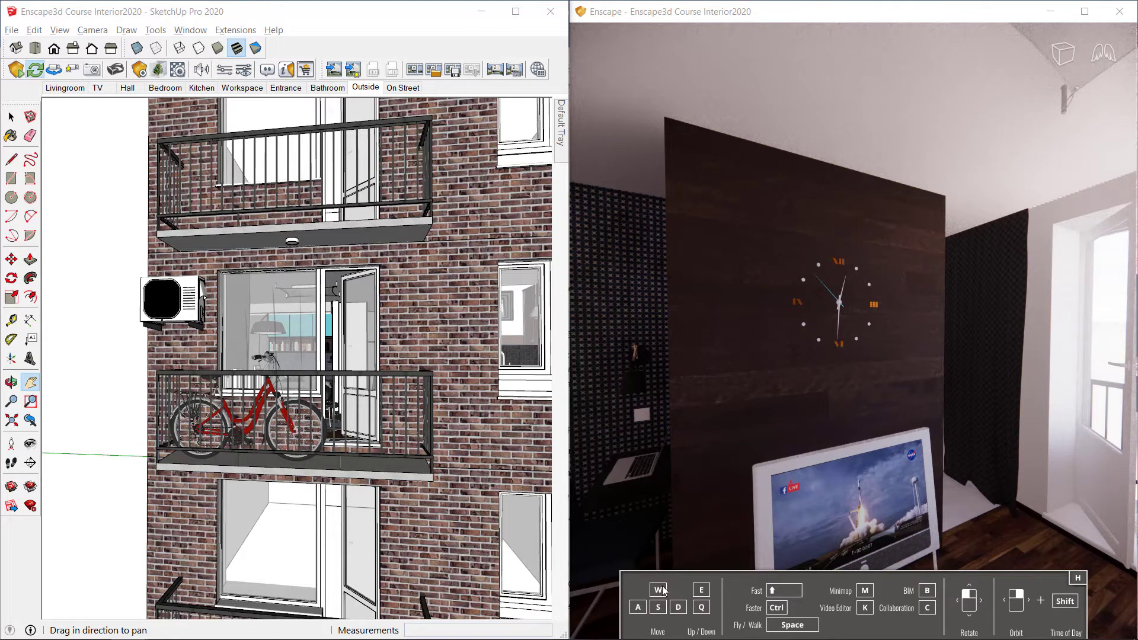
Move the render camera forward to the wall clock, backward, and sideways in both directions
{"action": "key", "text": "w"}
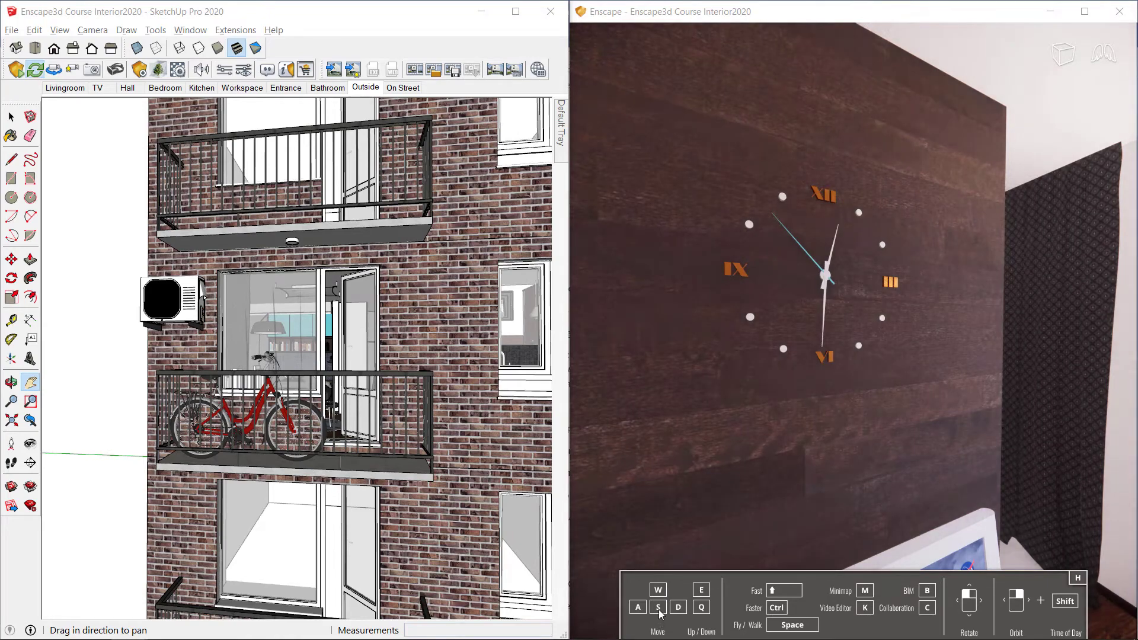
{"action": "key", "text": "s"}
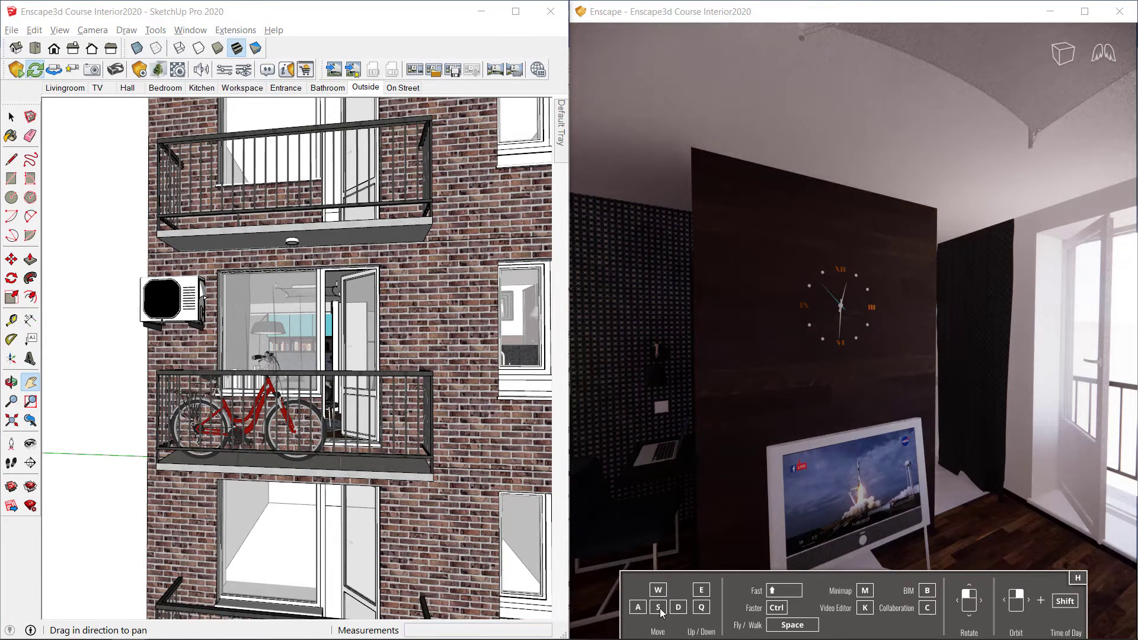
{"action": "key", "text": "a"}
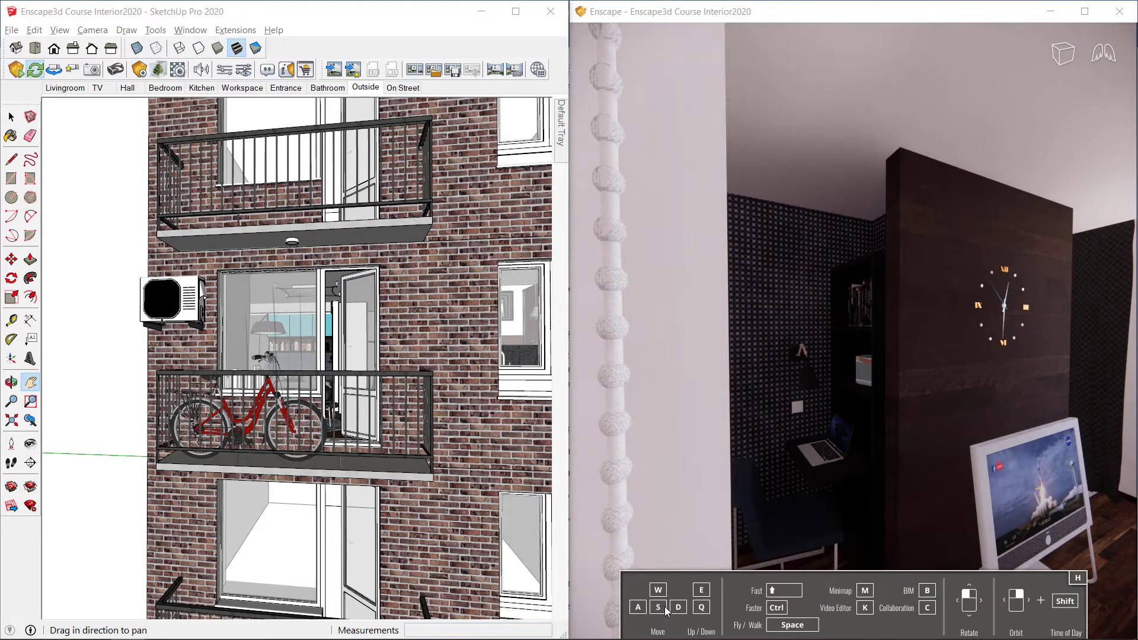
{"action": "key", "text": "d"}
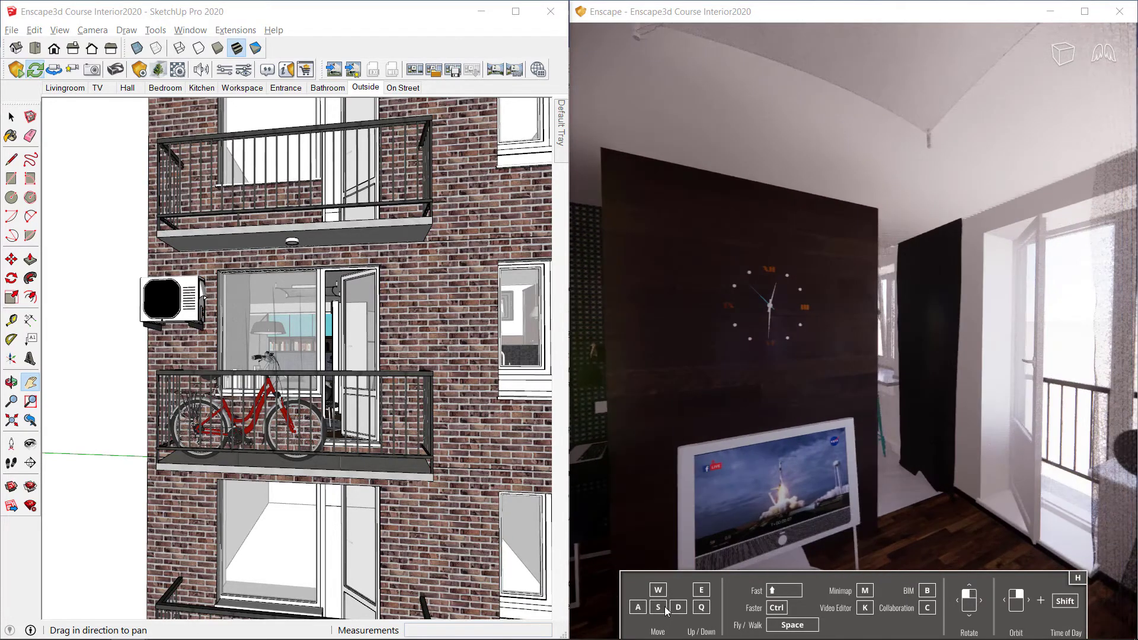
Raise the render camera towards the ceiling and lower it to the level of the TV
{"action": "key", "text": "e"}
{"action": "key", "text": "e"}
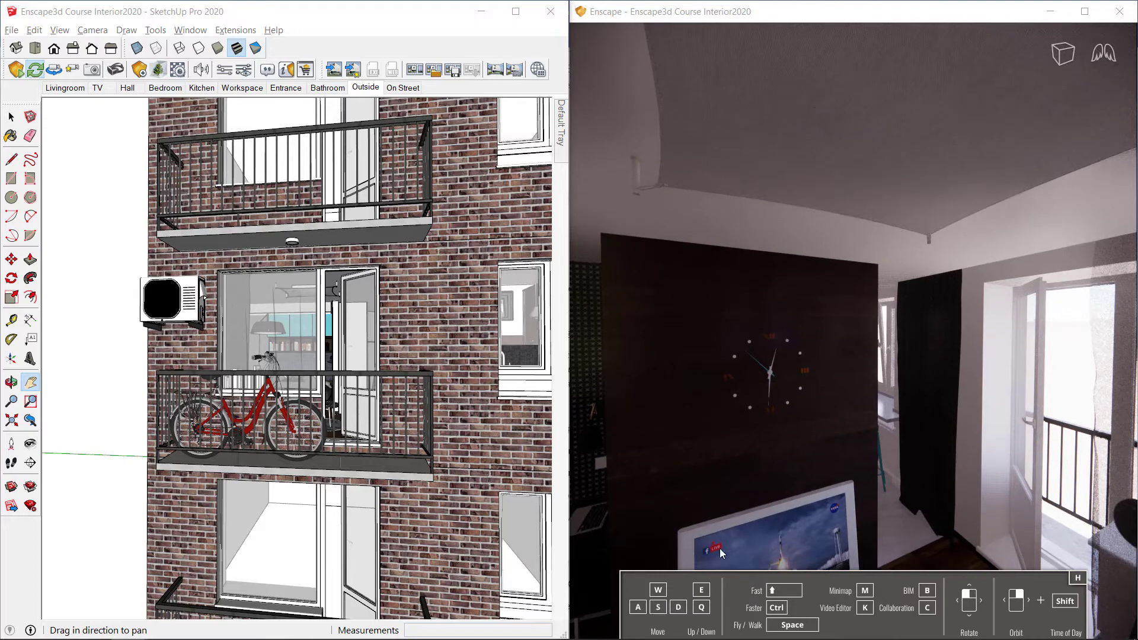
{"action": "key", "text": "Down"}
{"action": "key", "text": "Down"}
{"action": "key", "text": "Down"}
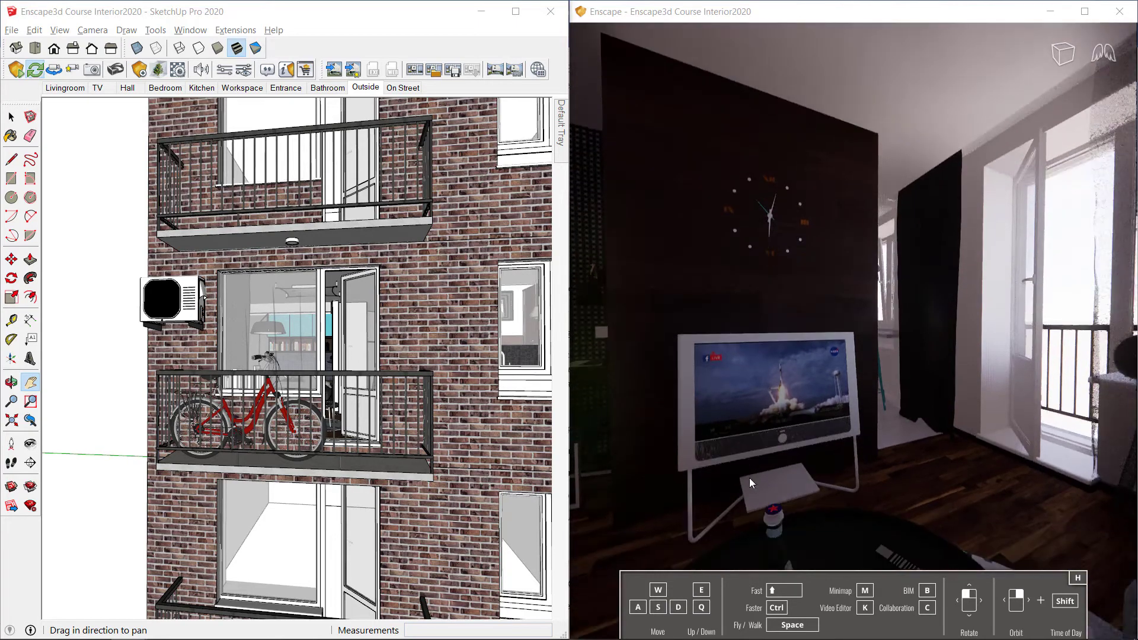
Orbit towards the balcony door and move the render camera forward and backward past the TV at normal and faster speeds
{"action": "right_click_drag", "start_coordinate": [775, 445], "coordinate": [829, 444]}
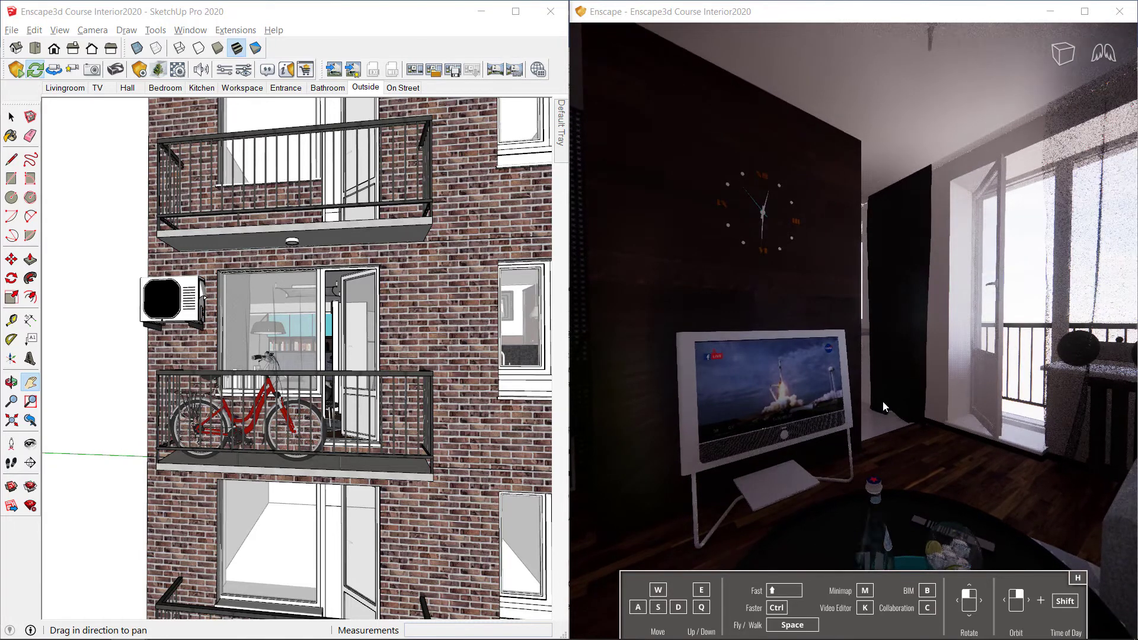
{"action": "key", "text": "w"}
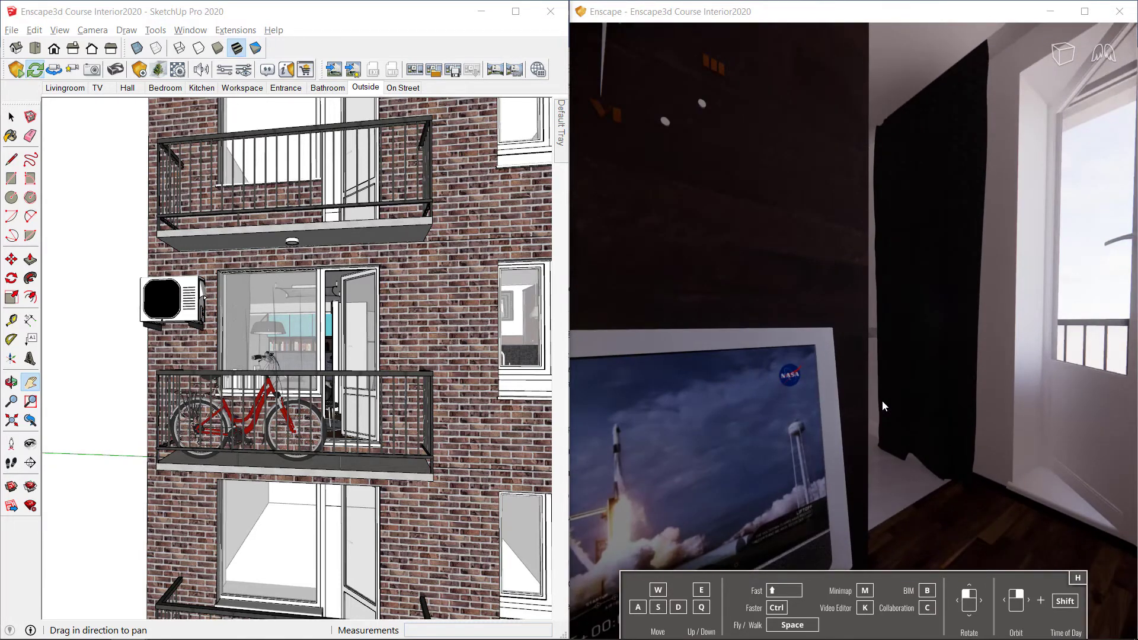
{"action": "key", "text": "s"}
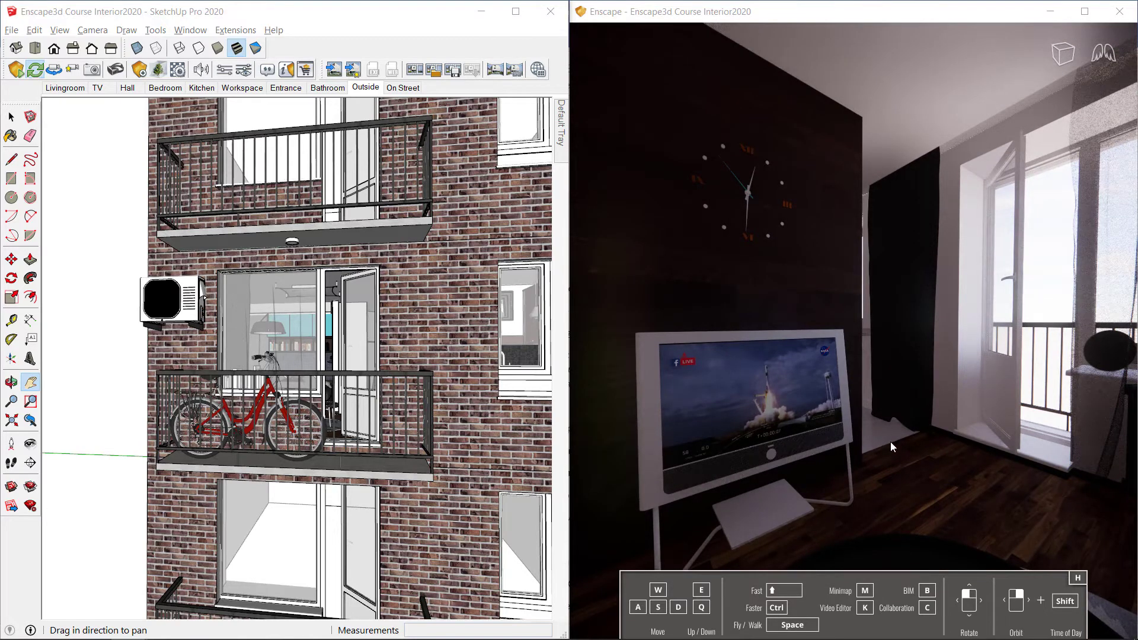
{"action": "key", "text": "s"}
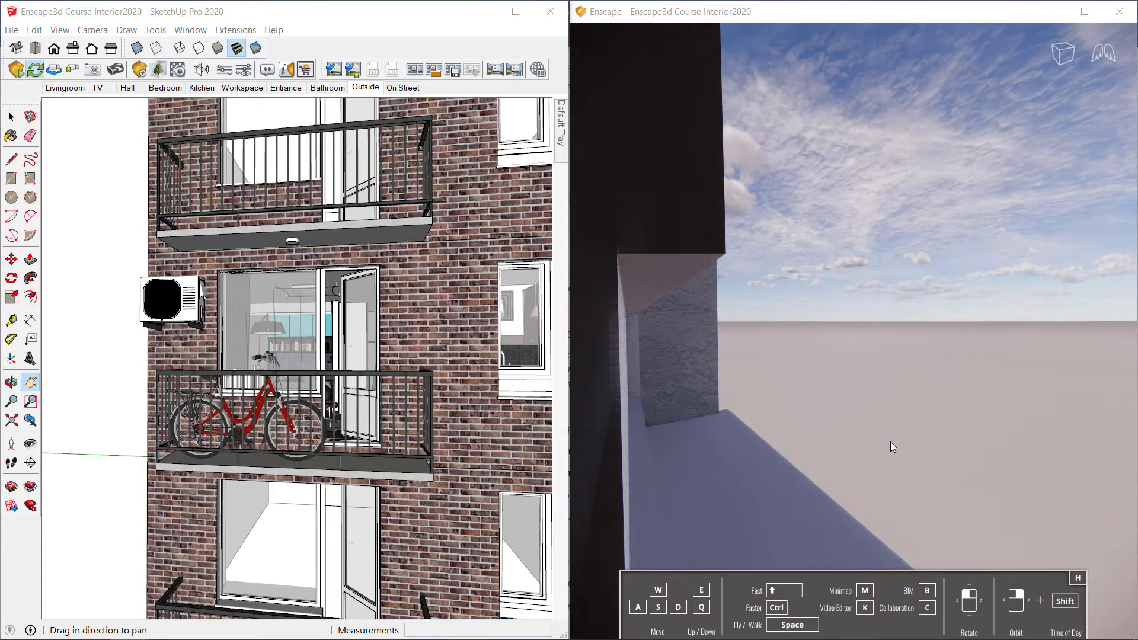
{"action": "key", "text": "w"}
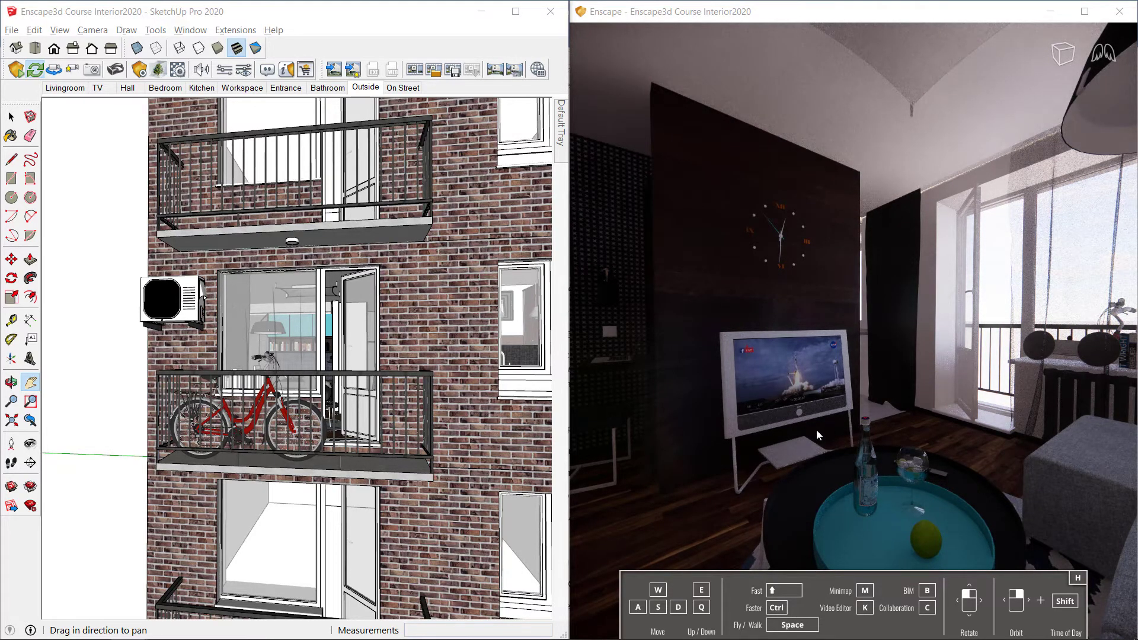
{"action": "key", "text": "ctrl+w"}
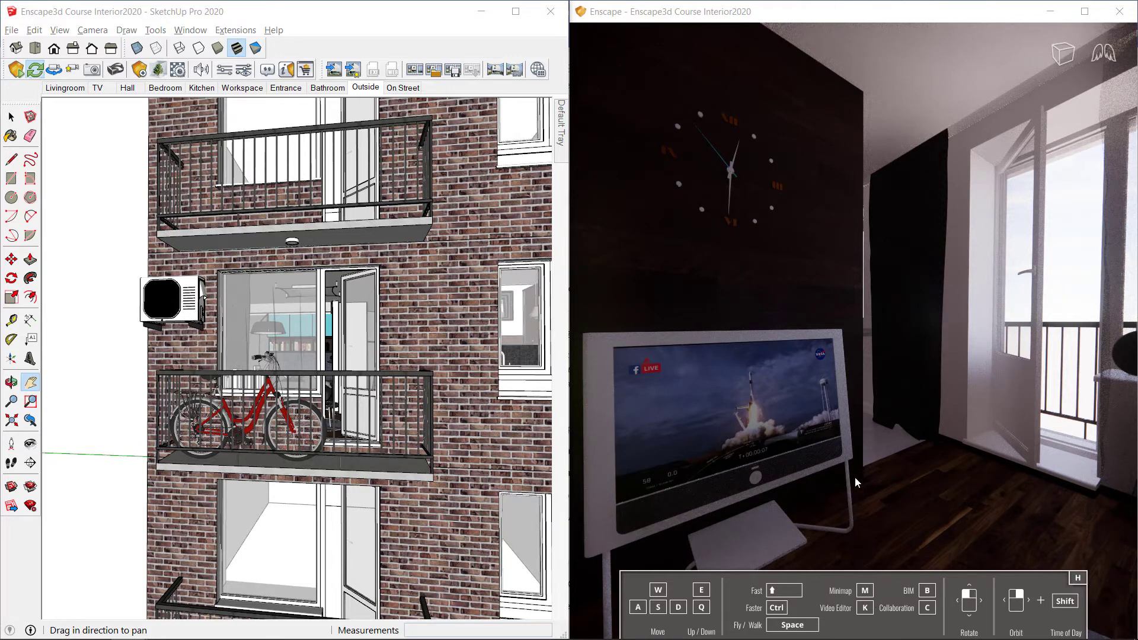
Show the minimap and use it to jump the render camera to other spots in the apartment
{"action": "key", "text": "m"}
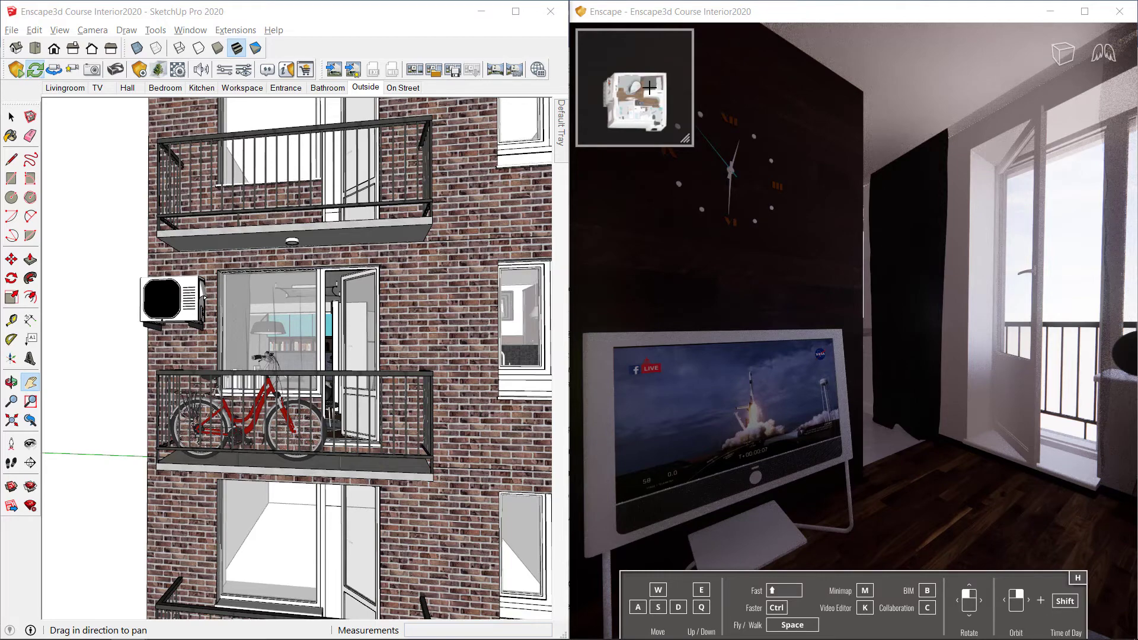
{"action": "left_click", "coordinate": [650, 83]}
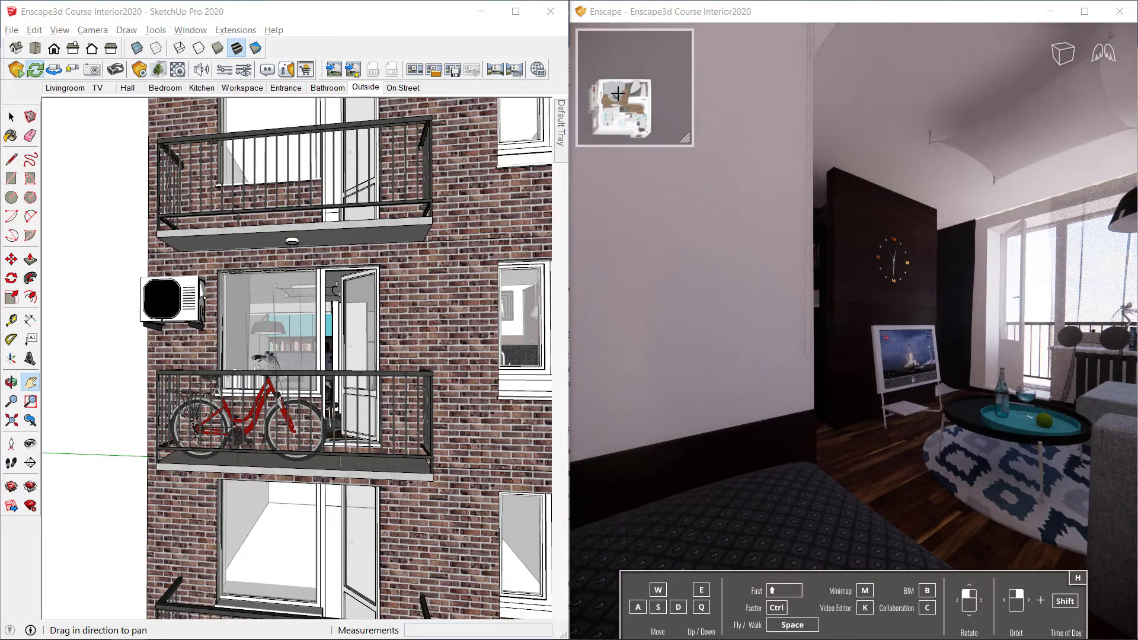
{"action": "left_click", "coordinate": [618, 93]}
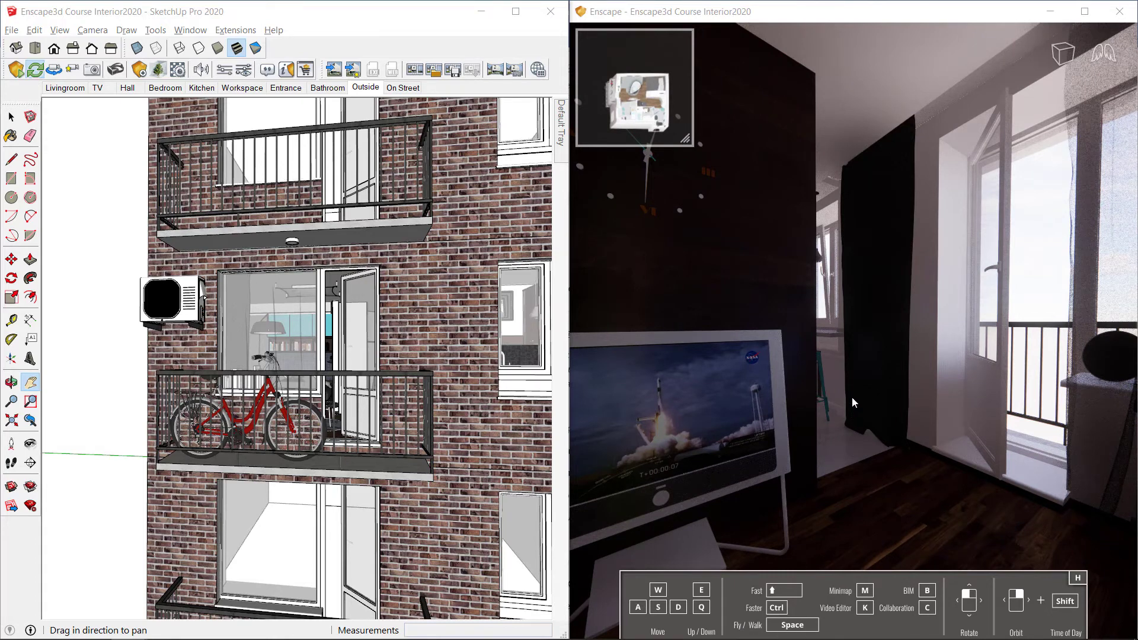
Toggle the render between walk and fly mode, shift the camera over to the clock wall, and finish in walk mode
{"action": "key", "text": "space"}
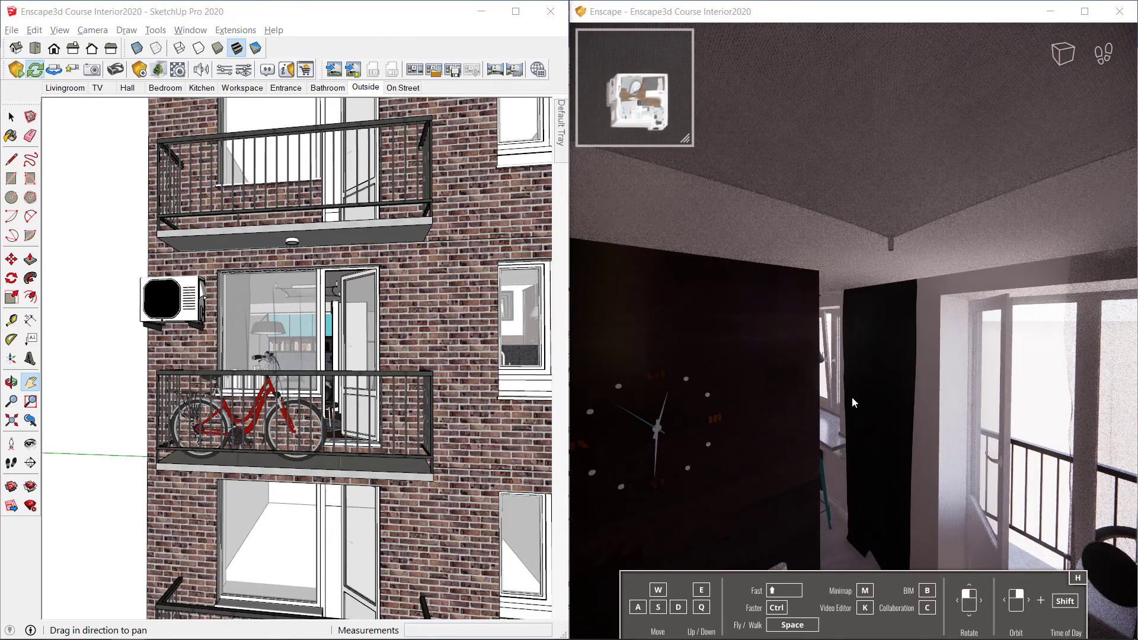
{"action": "key", "text": "space"}
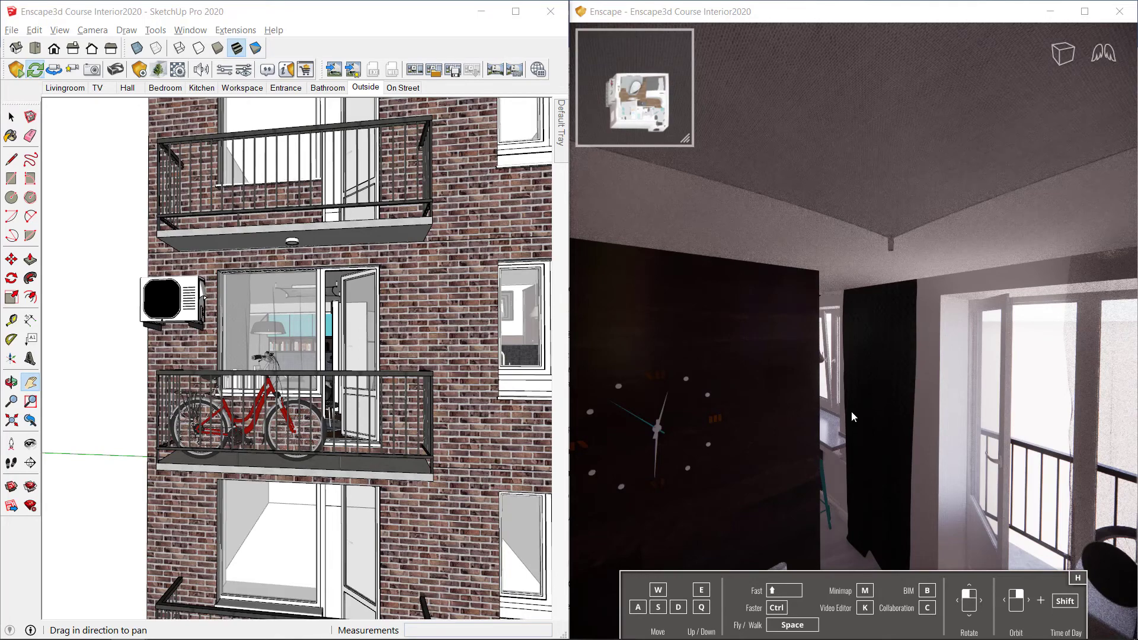
{"action": "left_click_drag", "start_coordinate": [850, 410], "coordinate": [718, 409]}
{"action": "key", "text": "a"}
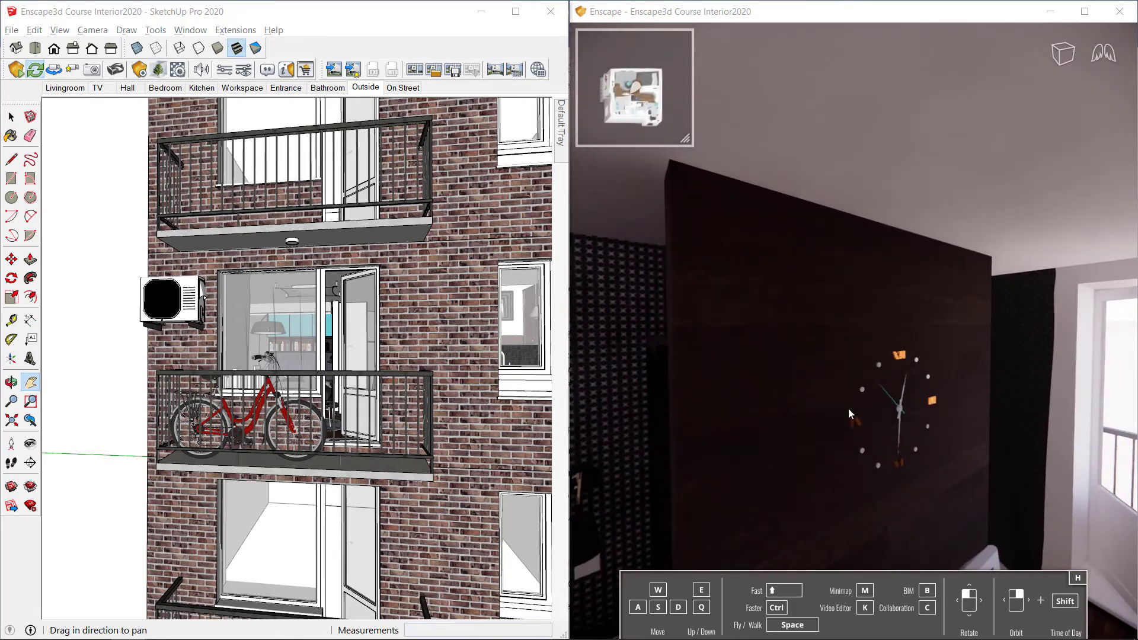
{"action": "key", "text": "space"}
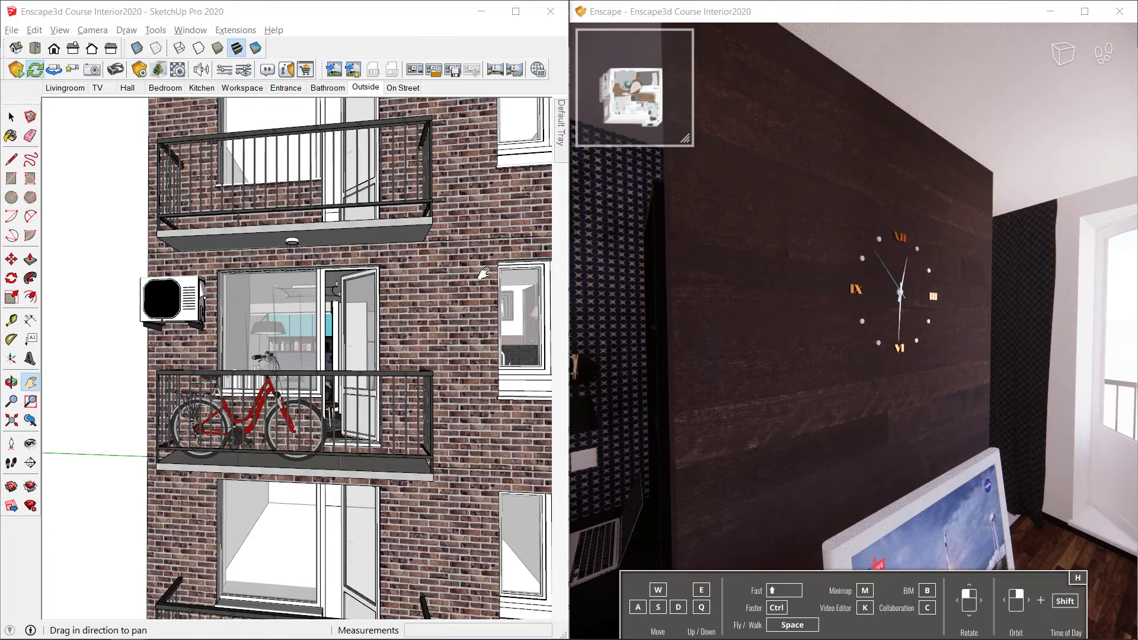
Switch to SketchUp and open the Livingroom scene
{"action": "left_click", "coordinate": [68, 90]}
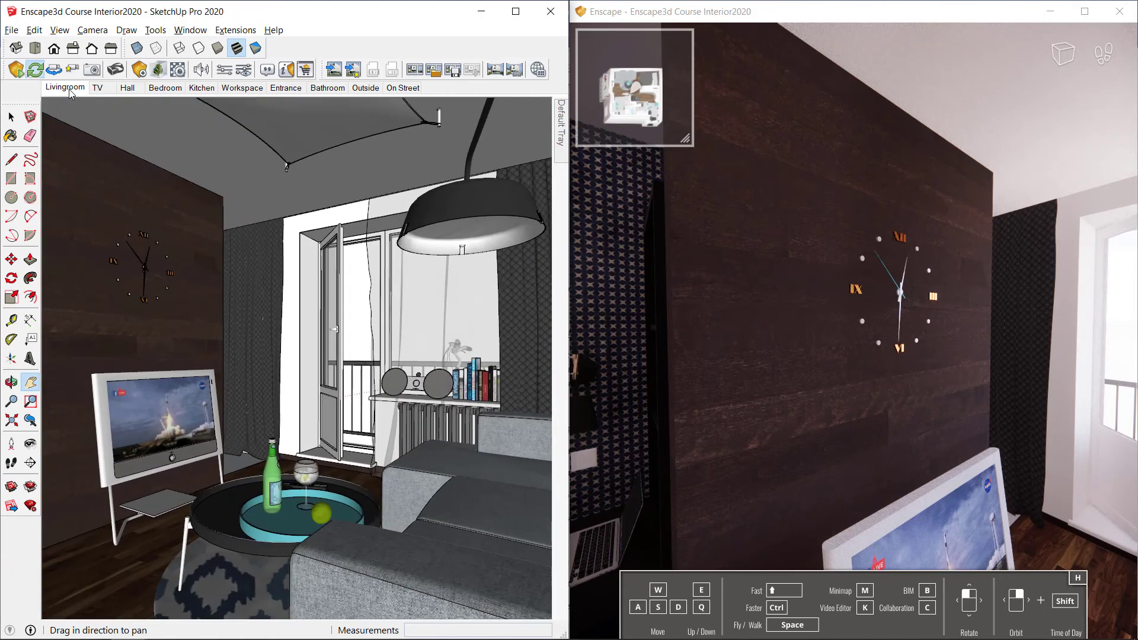
Turn on synchronization of the SketchUp view to Enscape and go through the TV, Hall and Bedroom scenes
{"action": "left_click", "coordinate": [55, 71]}
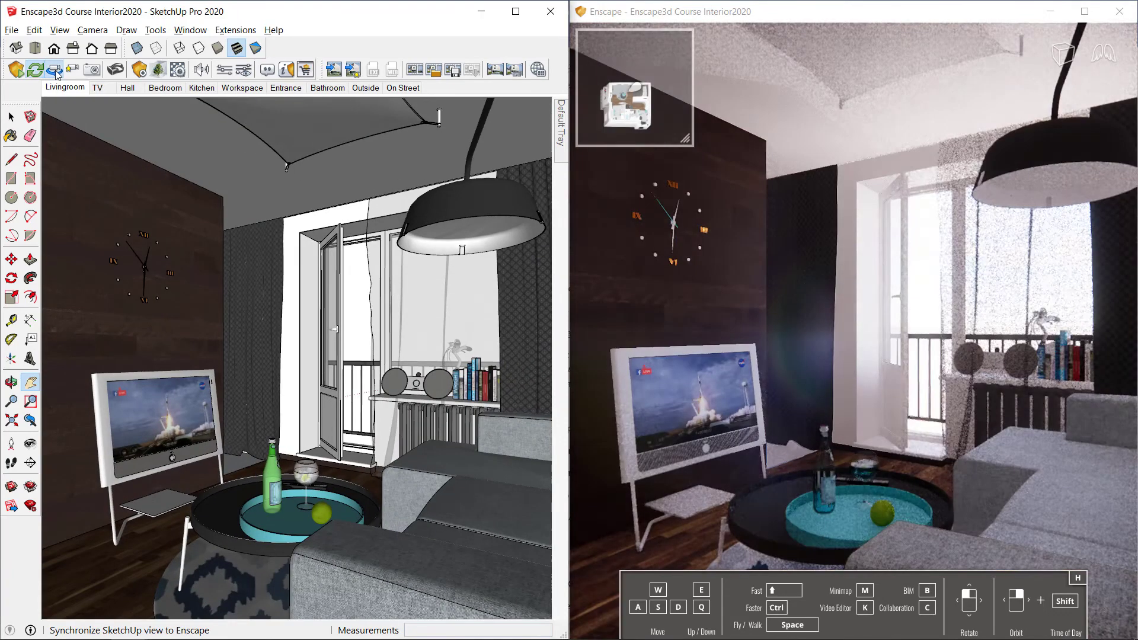
{"action": "left_click", "coordinate": [98, 89]}
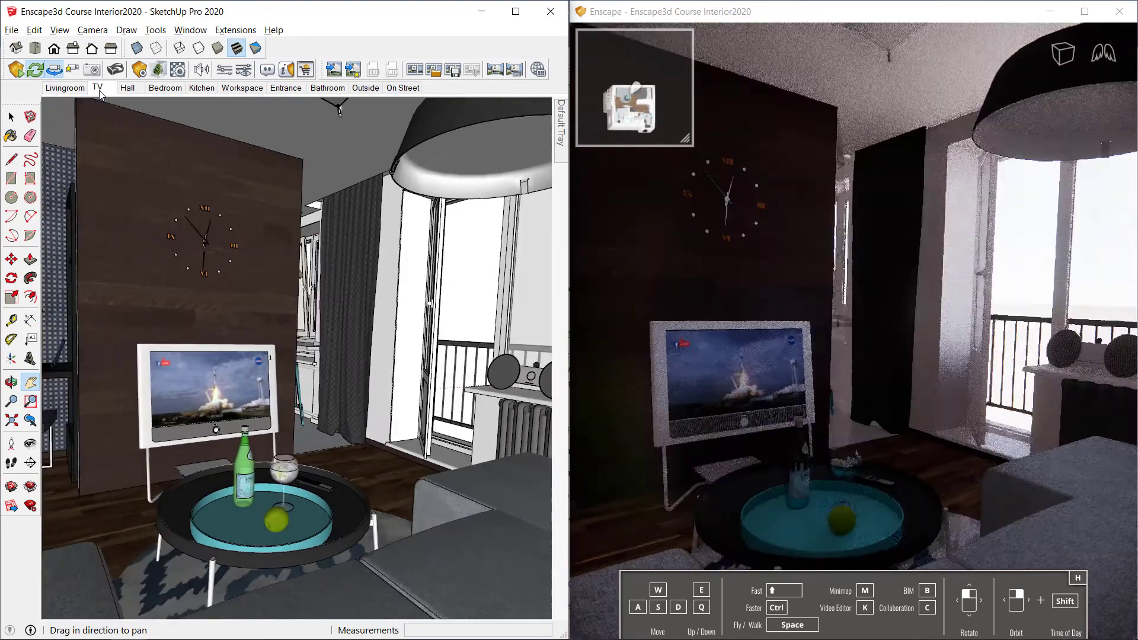
{"action": "left_click", "coordinate": [99, 90]}
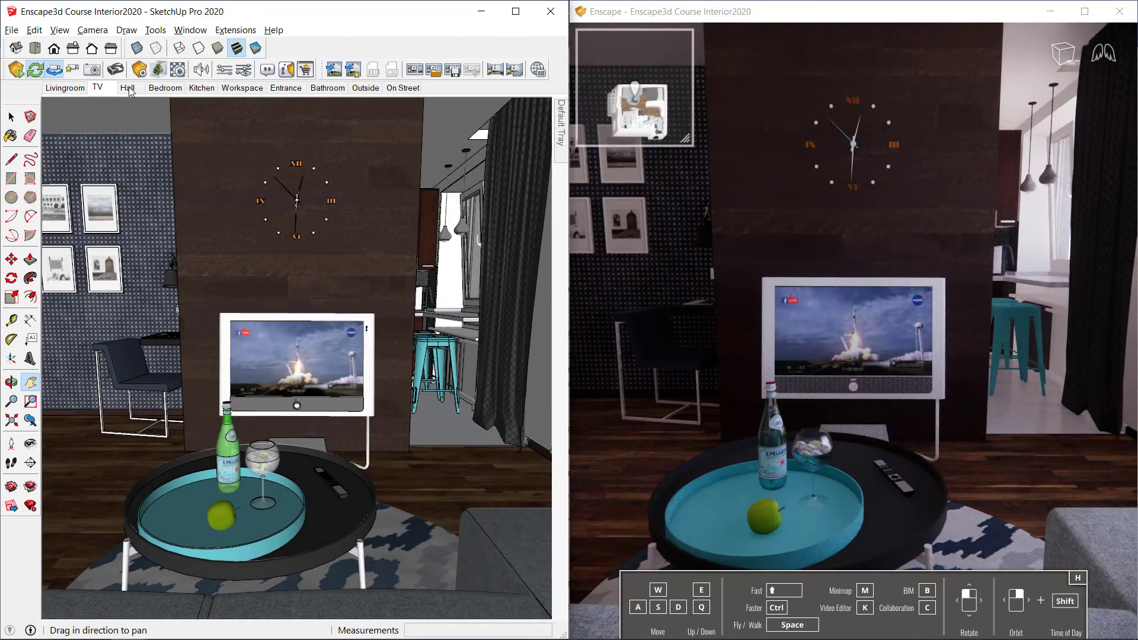
{"action": "left_click", "coordinate": [134, 89]}
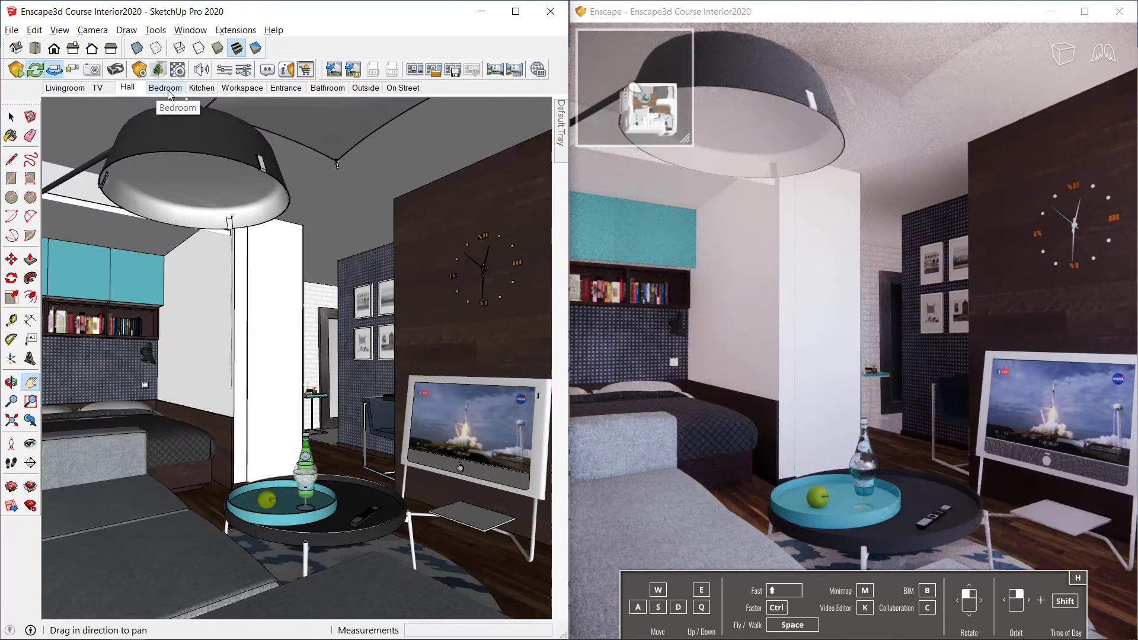
{"action": "left_click", "coordinate": [168, 90]}
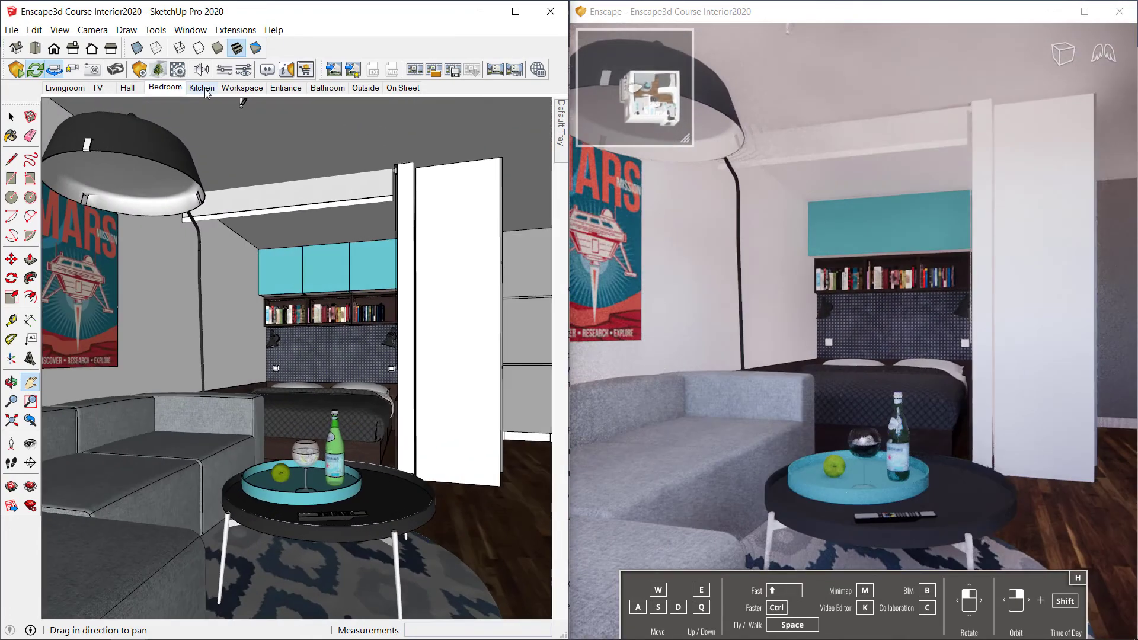
Go through the Kitchen, Workspace, Entrance, Bathroom and Outside scenes with the render following the model view
{"action": "left_click", "coordinate": [213, 91]}
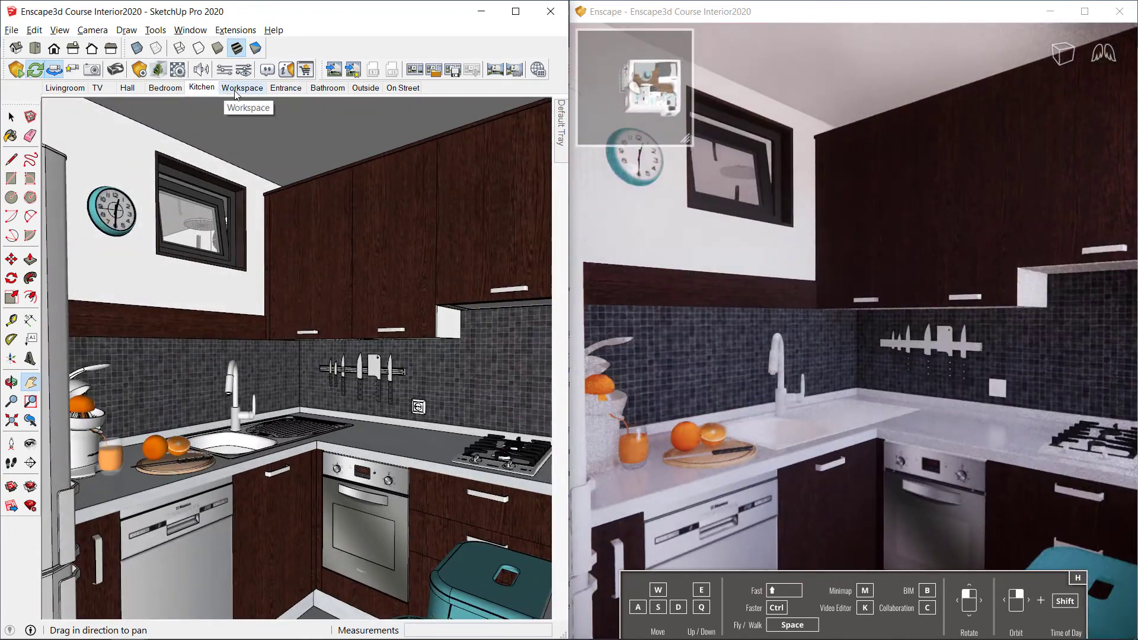
{"action": "left_click", "coordinate": [252, 90]}
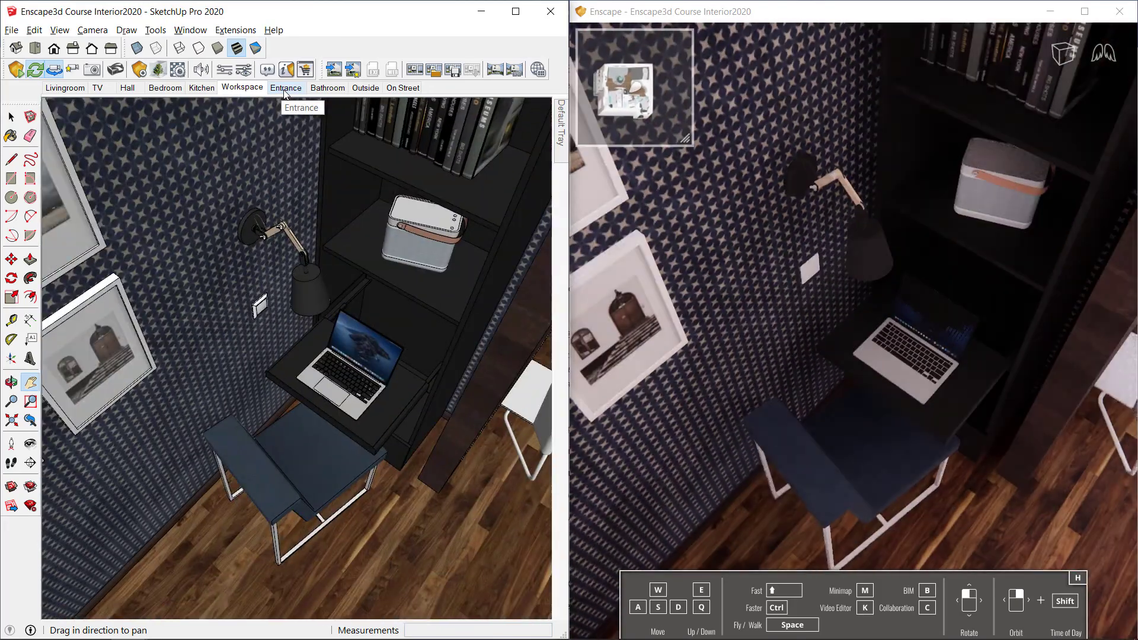
{"action": "left_click", "coordinate": [287, 89]}
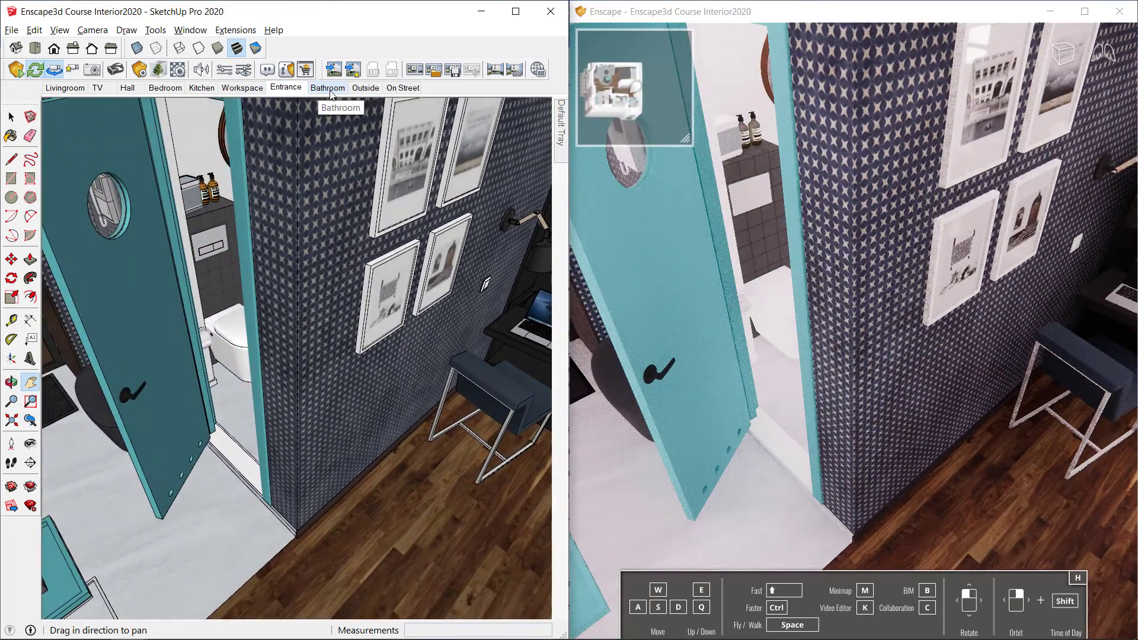
{"action": "left_click", "coordinate": [329, 90]}
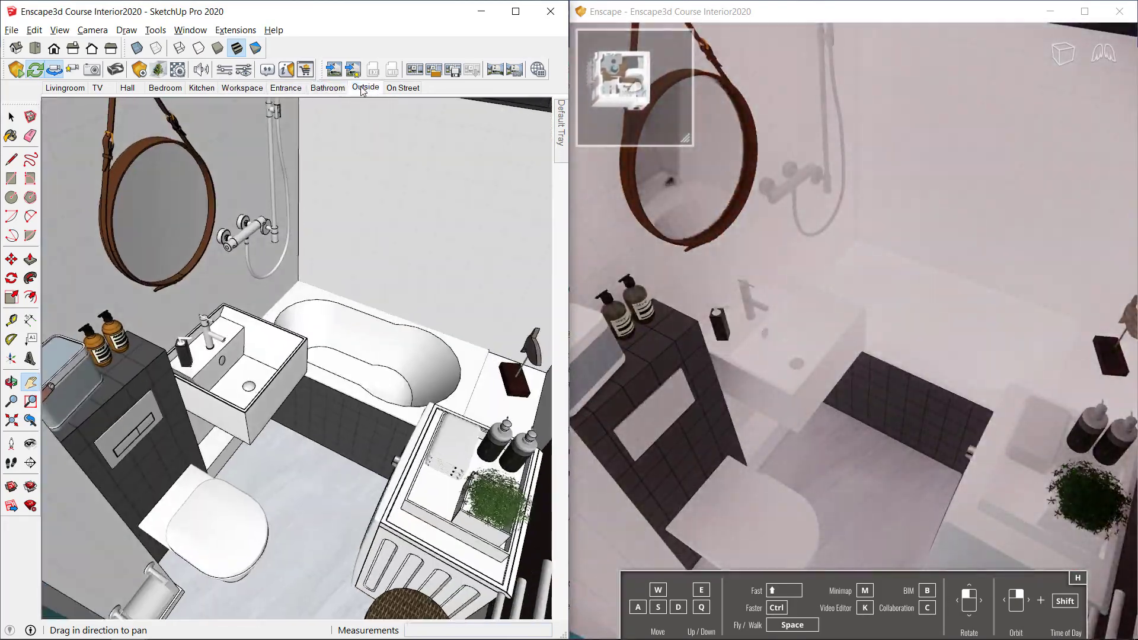
{"action": "left_click", "coordinate": [364, 89]}
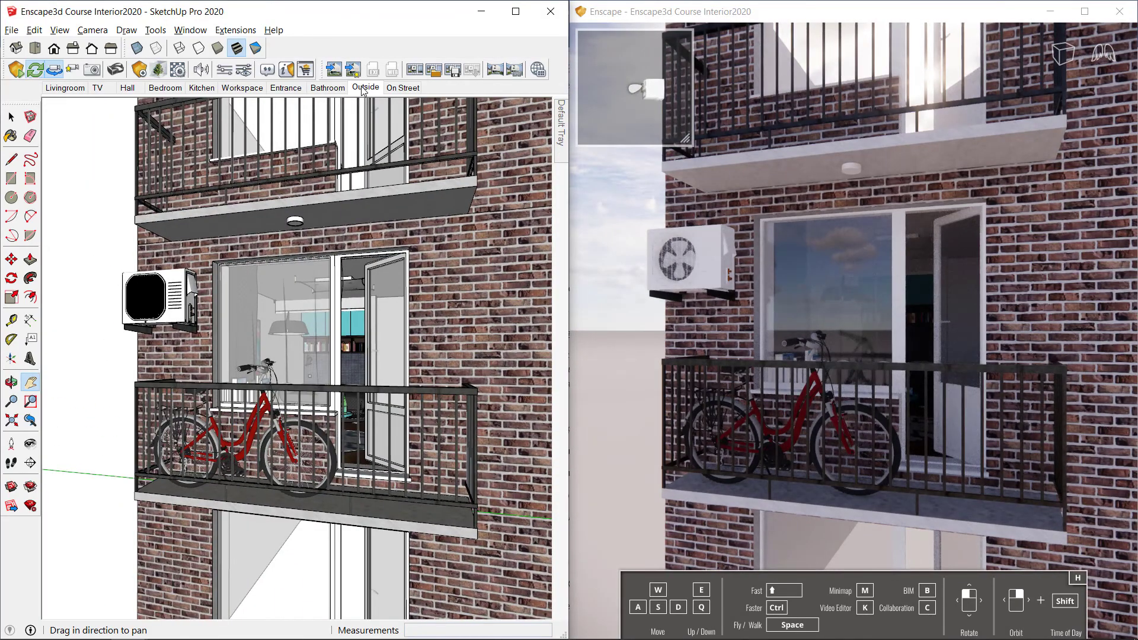